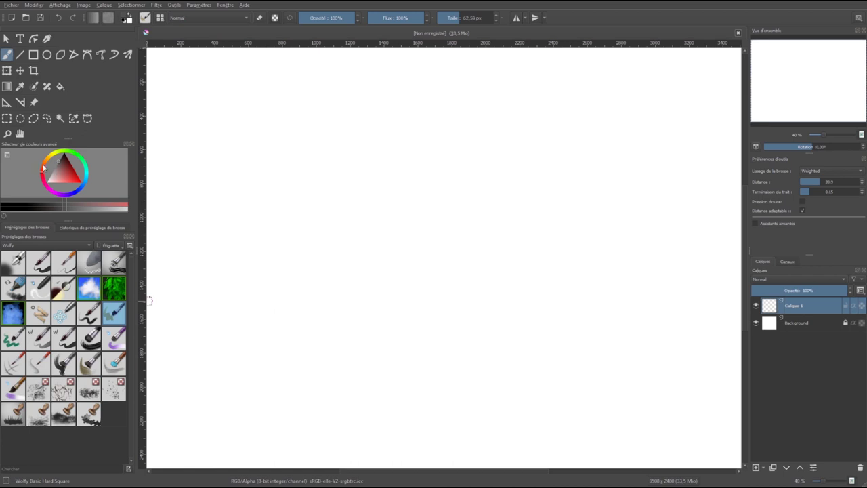
Pick a dark red and paint the tall, right-diagonal and small lower-left crystal silhouettes
left_click(43, 168)
mouse_move(407, 263)
left_mouse_down()
mouse_move(433, 264)
mouse_move(412, 318)
mouse_move(378, 199)
mouse_move(373, 227)
mouse_move(389, 180)
mouse_move(431, 216)
left_mouse_up()
left_click_drag(437, 333, 464, 261)
mouse_move(425, 348)
left_mouse_down()
mouse_move(491, 257)
mouse_move(474, 277)
mouse_move(452, 347)
left_mouse_up()
left_click_drag(482, 310, 444, 352)
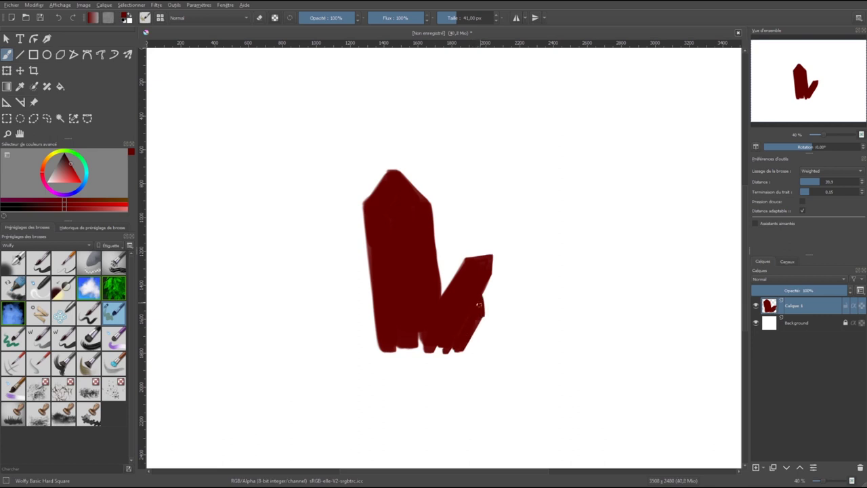
left_click_drag(359, 331, 381, 355)
mouse_move(369, 313)
left_mouse_down()
mouse_move(356, 325)
mouse_move(366, 342)
mouse_move(397, 342)
mouse_move(378, 371)
mouse_move(425, 335)
mouse_move(454, 355)
mouse_move(452, 349)
left_mouse_up()
Choose a brighter red and paint grungy Salissures texture across the alpha-locked crystals
key("bracketleft")
key("bracketleft")
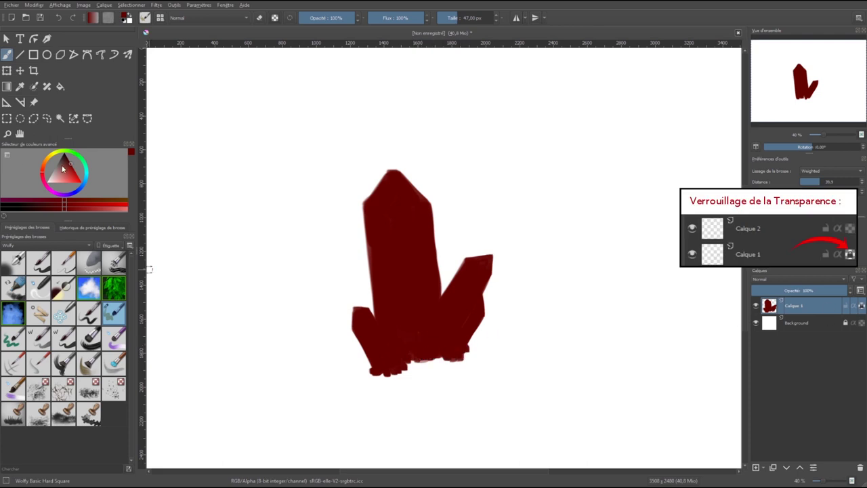
left_click_drag(67, 168, 74, 174)
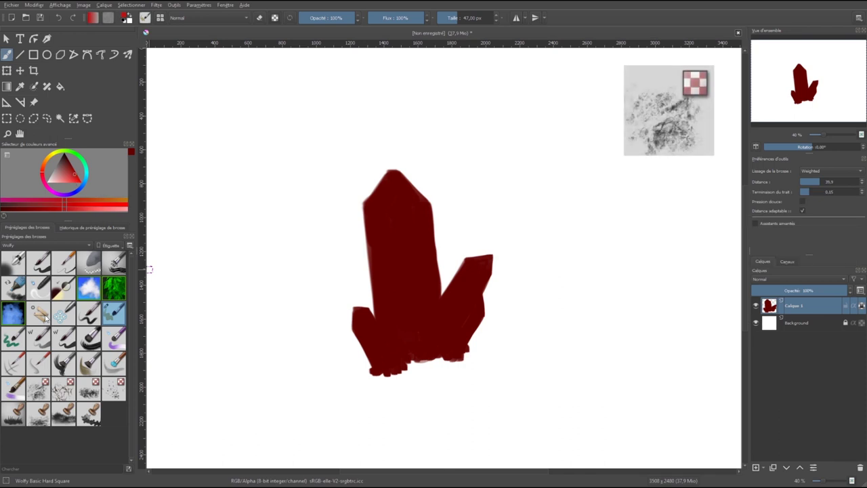
left_click(38, 388)
mouse_move(316, 223)
left_mouse_down()
mouse_move(501, 264)
mouse_move(483, 358)
left_mouse_up()
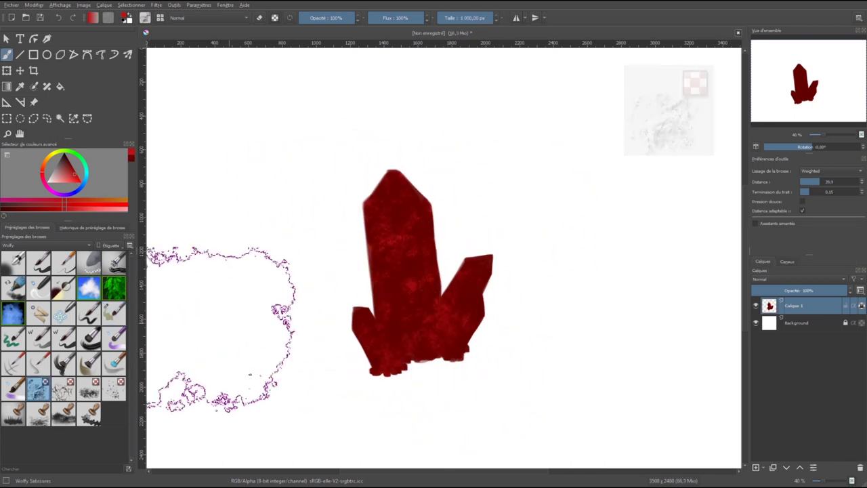
Add Texture Splat splatter, then ready an enlarged Blender Smear brush for blending
left_click(114, 389)
left_click_drag(298, 283, 352, 283)
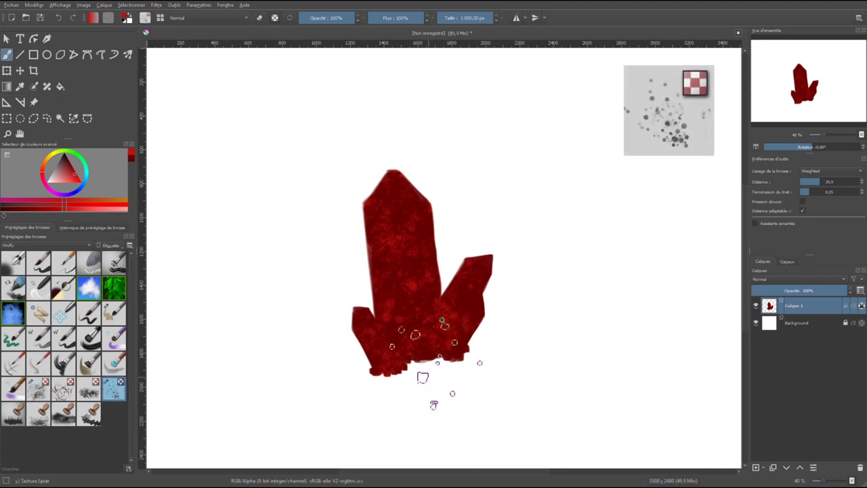
left_click(36, 292)
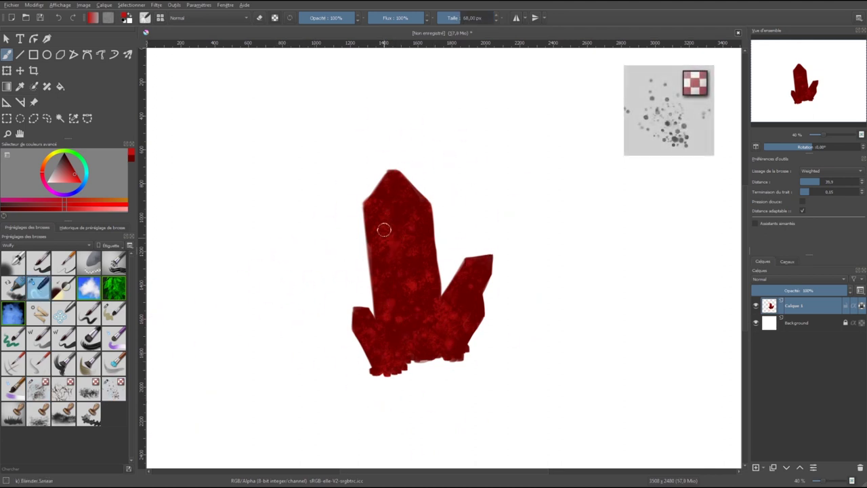
key("bracketright")
key("bracketright")
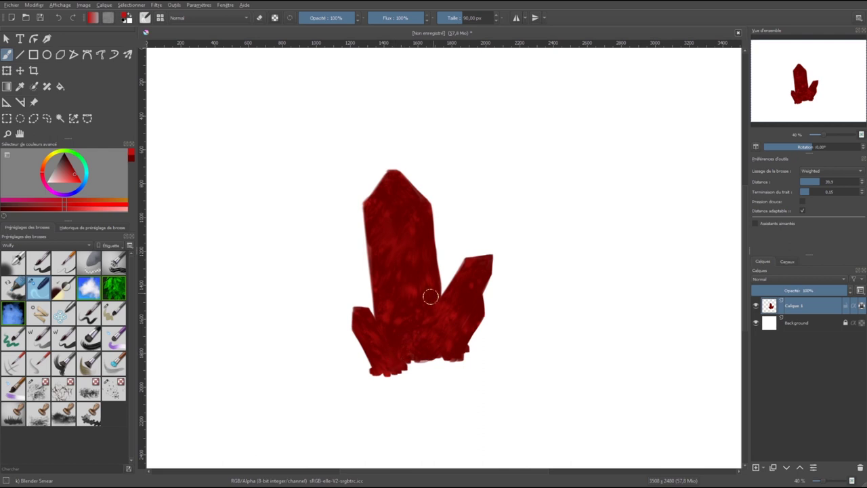
Paint dodge and burn shading over the crystals with the Adjust Overlay brush at smaller sizes
left_click(62, 290)
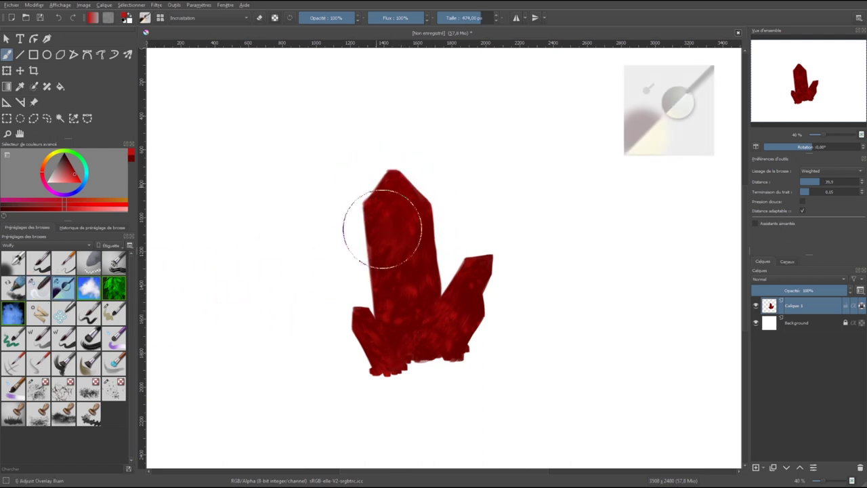
key("bracketleft")
key("bracketleft")
key("bracketleft")
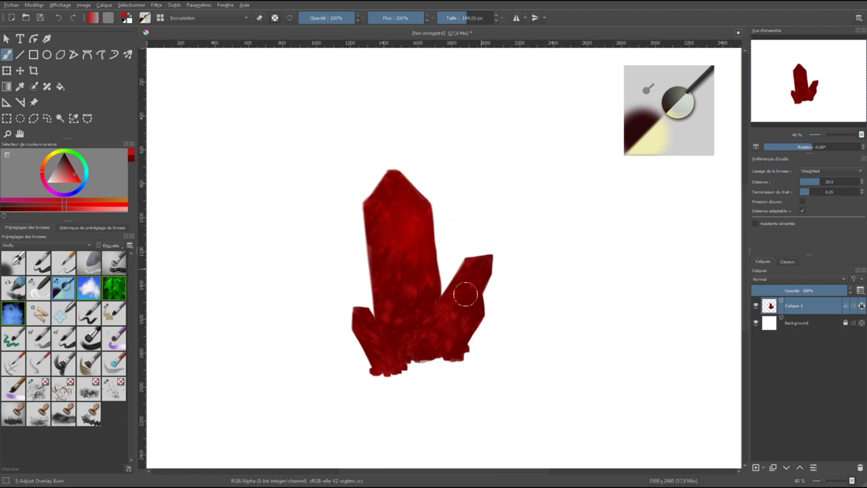
key("bracketleft")
key("bracketleft")
key("bracketright")
key("bracketright")
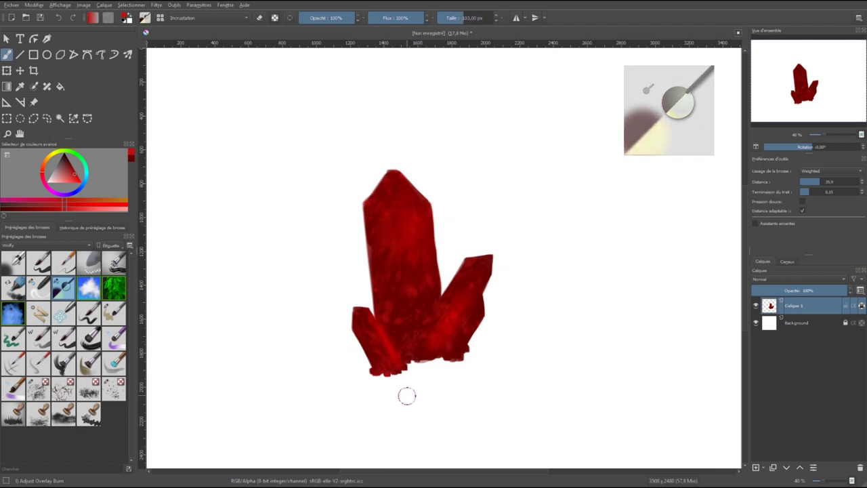
left_click(38, 365)
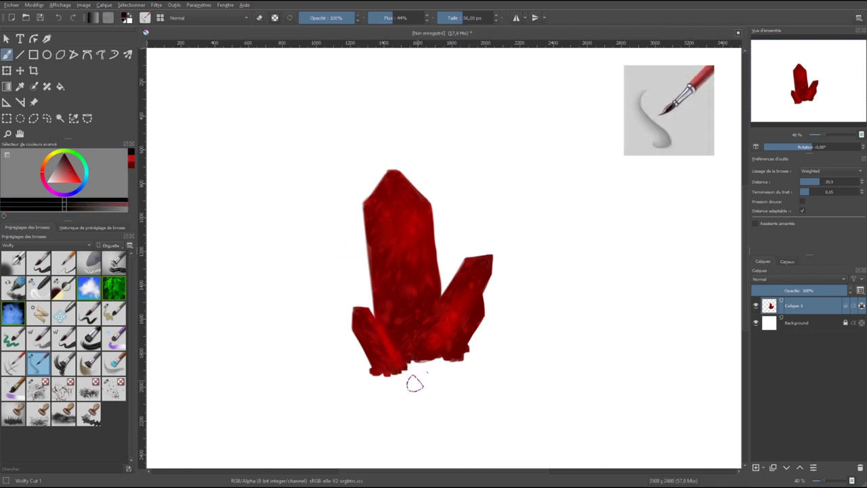
Draw straight Wolfy Cut facet edges along each crystal with the Line tool and an enlarged brush
left_click(20, 54)
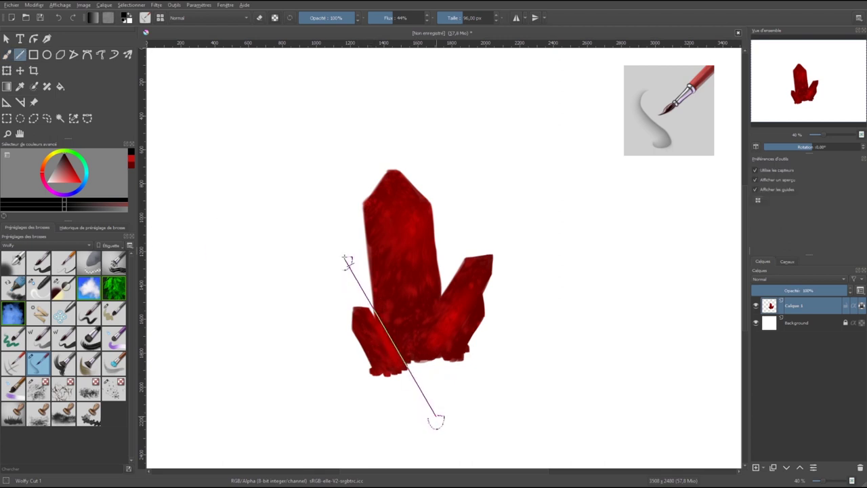
mouse_move(426, 411)
left_mouse_down()
mouse_move(411, 384)
mouse_move(474, 235)
mouse_move(465, 228)
left_mouse_up()
left_click_drag(409, 224, 350, 197)
left_click_drag(409, 225, 411, 406)
left_click_drag(441, 368, 513, 242)
left_click_drag(420, 393, 512, 230)
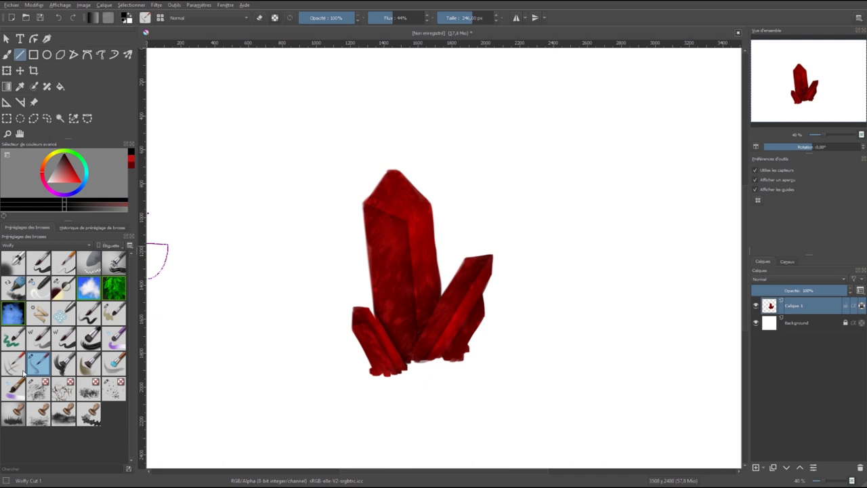
With a smaller hard square brush, sample dark and bright reds and refine the tall crystal's tip facets
left_click(113, 315)
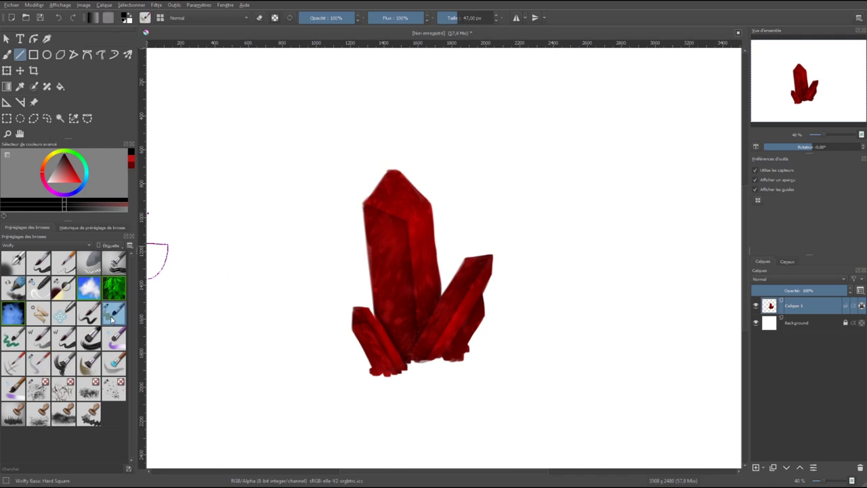
key("b")
left_click(416, 203, "ctrl")
key("bracketleft")
key("bracketleft")
key("bracketleft")
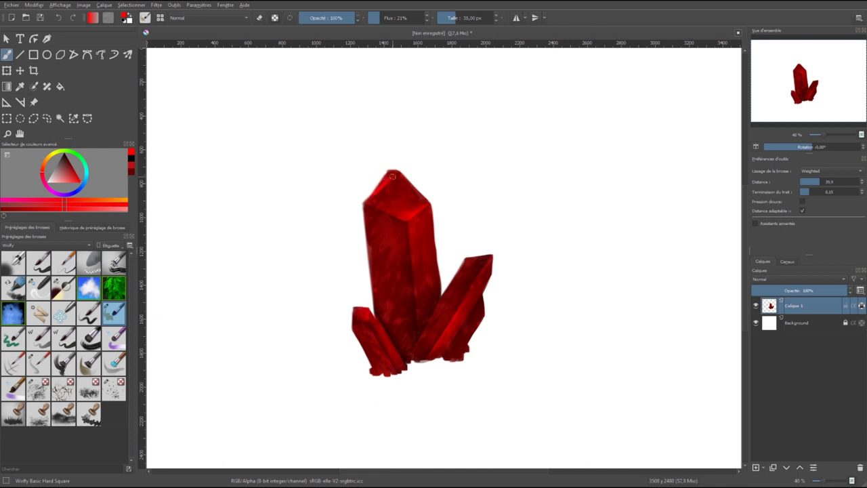
left_click(405, 322, "ctrl")
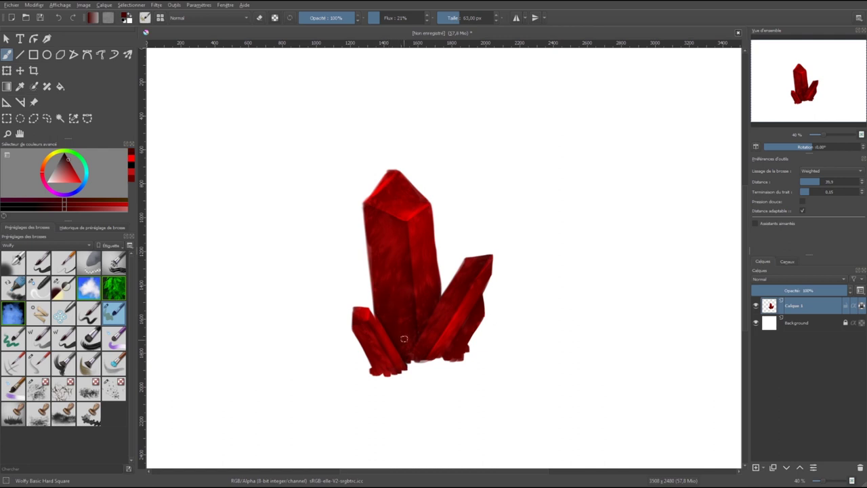
left_click(409, 201, "ctrl")
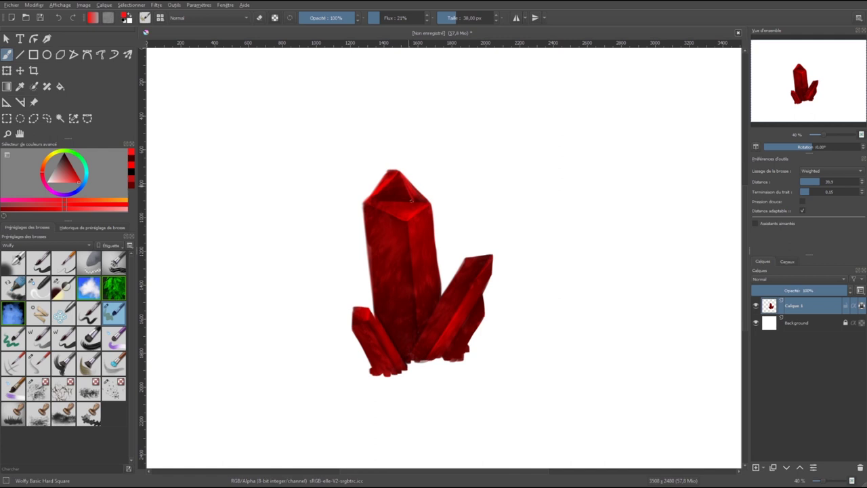
left_click_drag(416, 211, 406, 192)
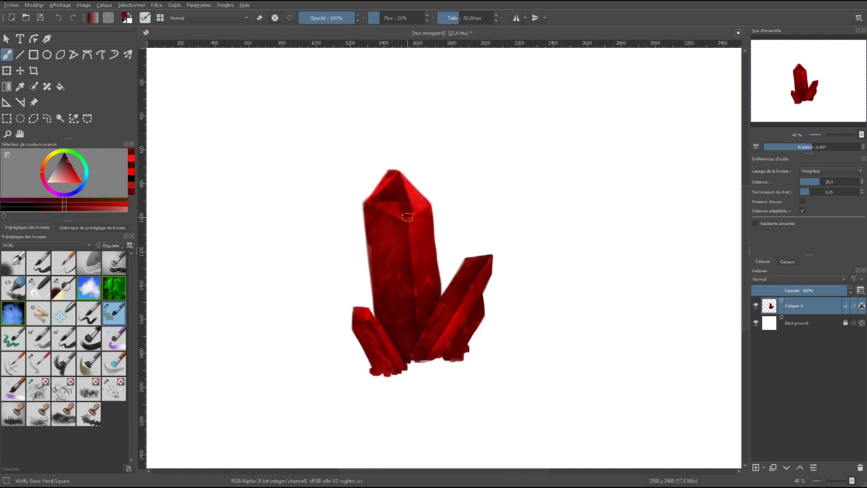
Paint a brighter sampled-red highlight on the tall crystal's facets and start a freehand outline selection
left_click(406, 191, "ctrl")
left_click(401, 195, "ctrl")
left_click(379, 201, "ctrl")
left_click_drag(407, 184, 414, 155)
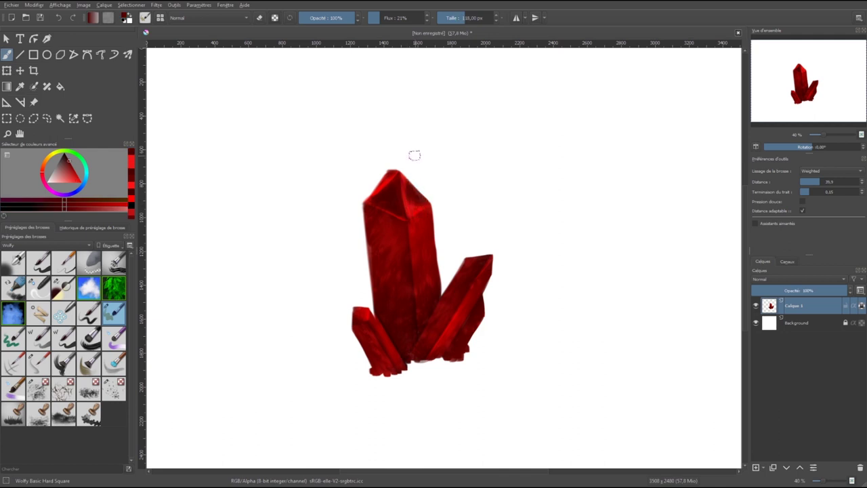
left_click(418, 271, "ctrl")
left_click_drag(417, 271, 427, 217)
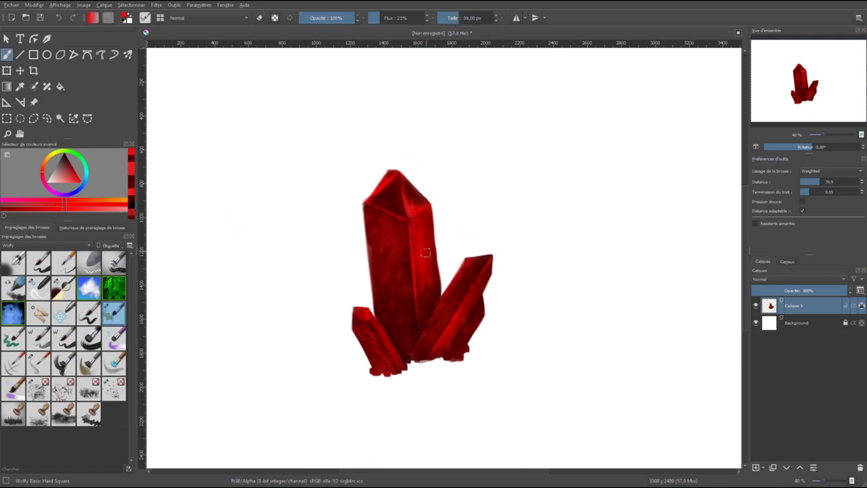
left_click(47, 118)
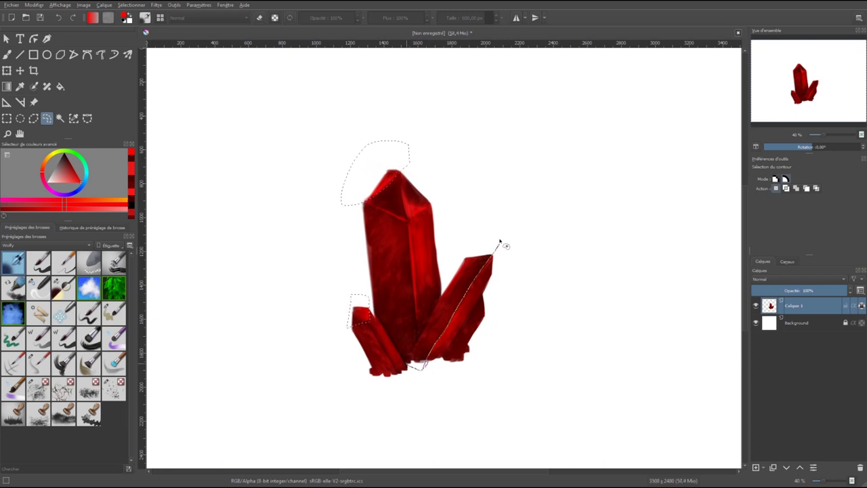
Airbrush a soft pale cyan sheen on the crystal tips at lower opacity, then deselect
key("b")
left_click(85, 185)
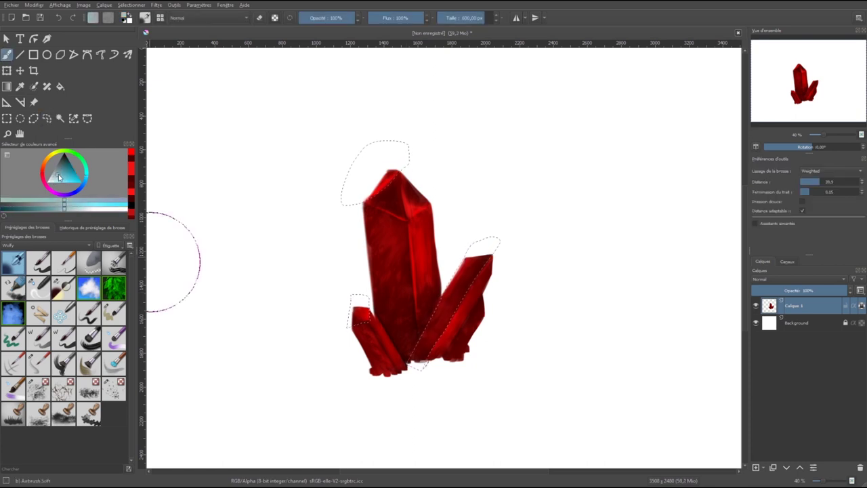
left_click_drag(388, 155, 366, 155)
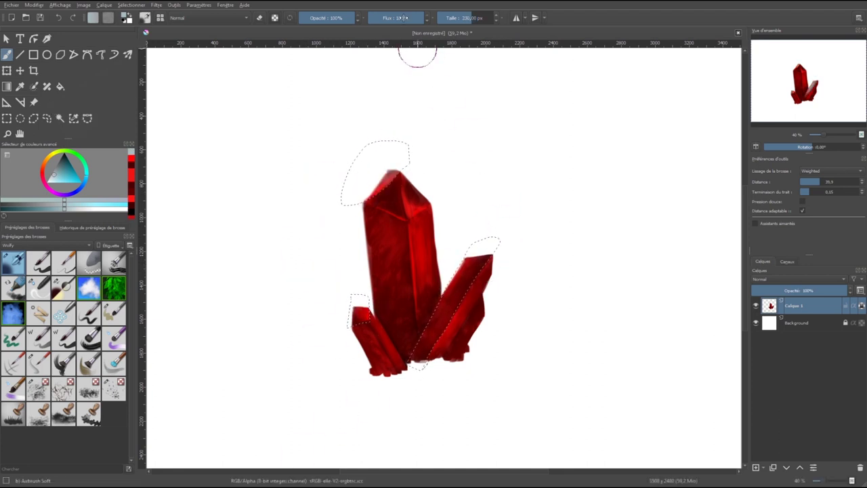
key("o")
key("o")
key("o")
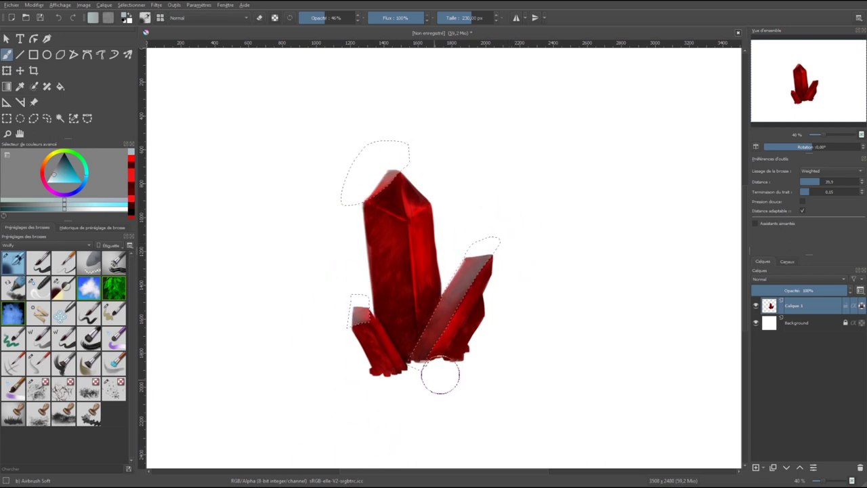
key("ctrl+shift+a")
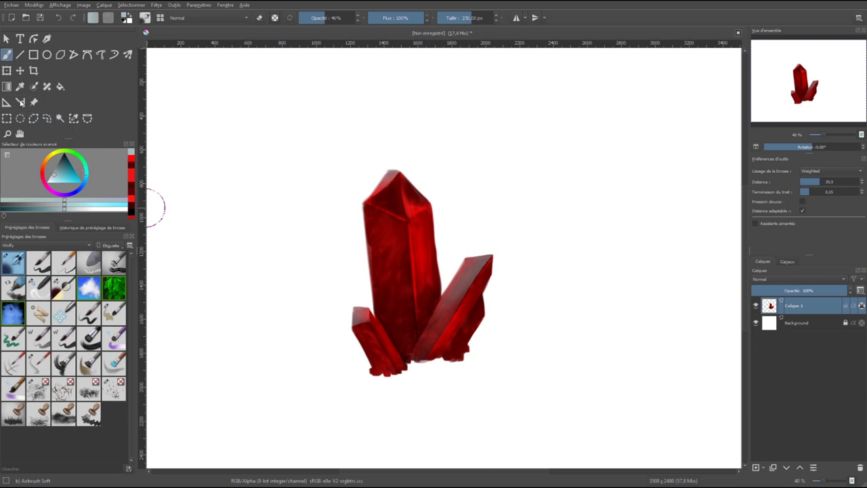
Lighten the top of the tall crystal's tip with a smaller airbrush
key("bracketleft")
left_click_drag(368, 188, 391, 181)
key("bracketright")
key("bracketright")
key("bracketright")
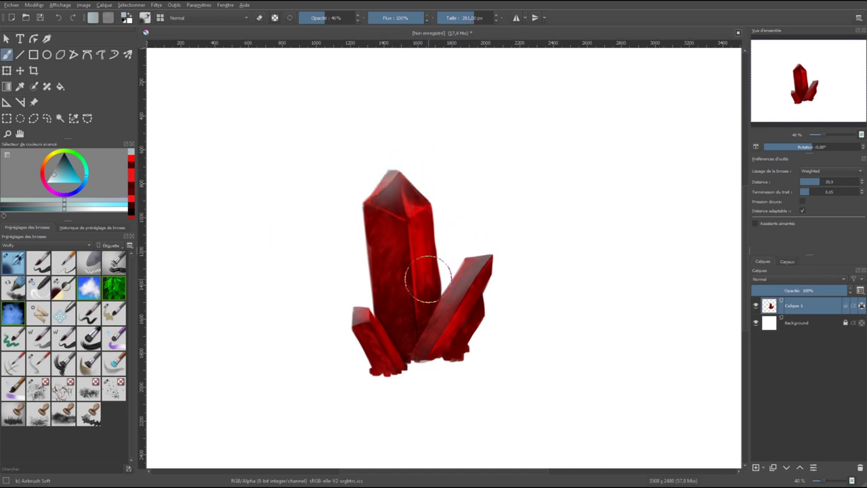
left_click(39, 337)
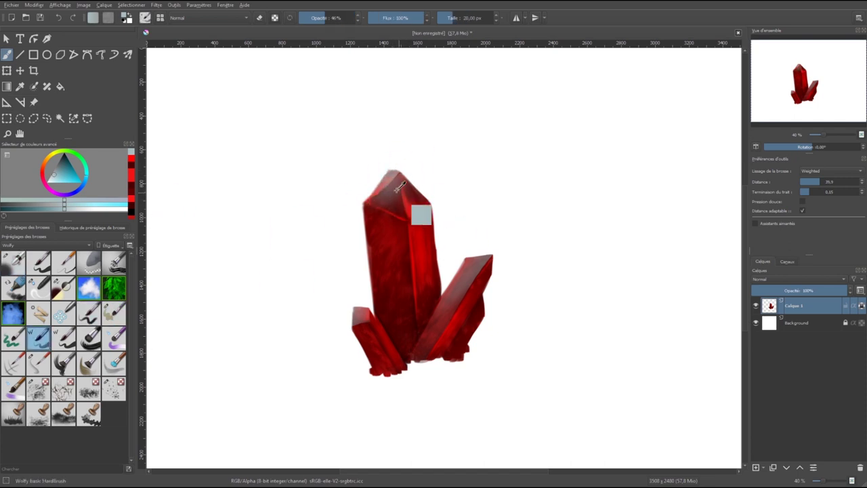
Sample reds from the crystals and a light cyan-white for fine edge highlights with Wolfy basic HardBrush
left_click(418, 248, "ctrl")
left_click(407, 349, "ctrl")
key("bracketright")
key("bracketright")
key("bracketright")
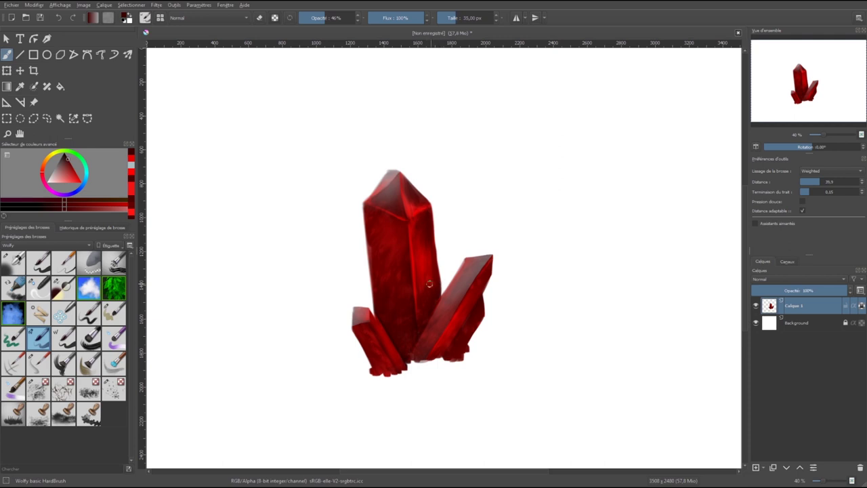
left_click(467, 285, "ctrl")
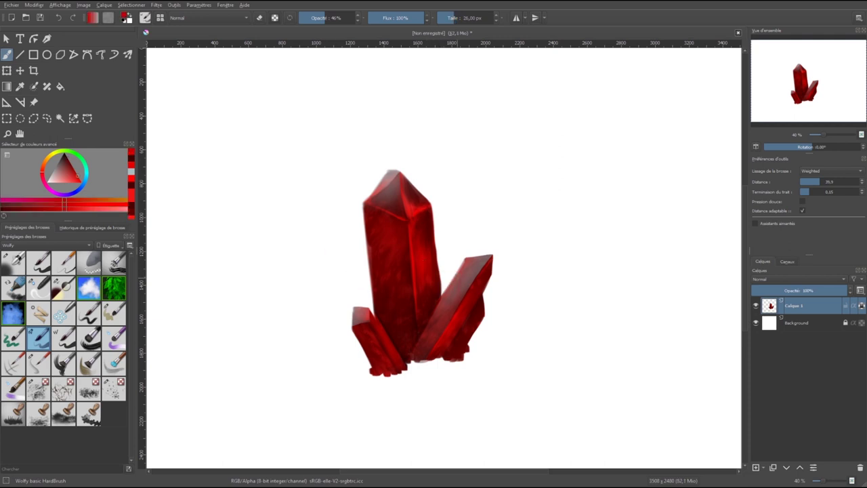
left_click(474, 271, "ctrl")
key("bracketleft")
key("bracketleft")
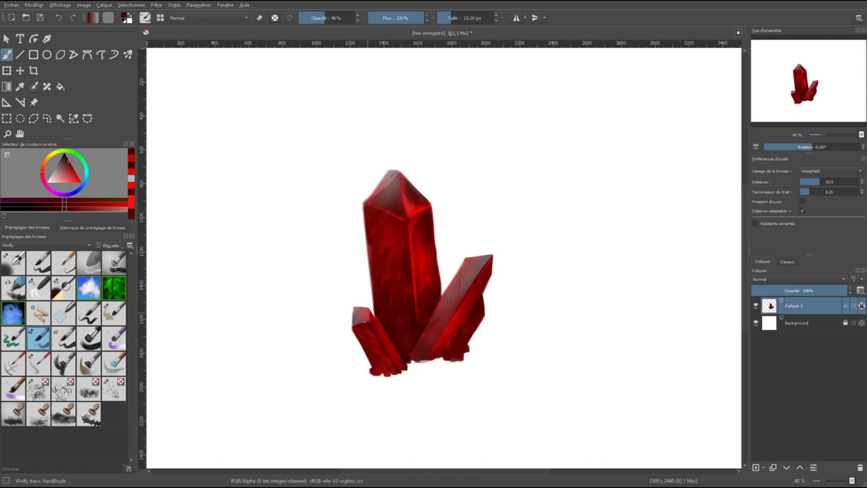
key("l")
key("l")
key("l")
key("bracketleft")
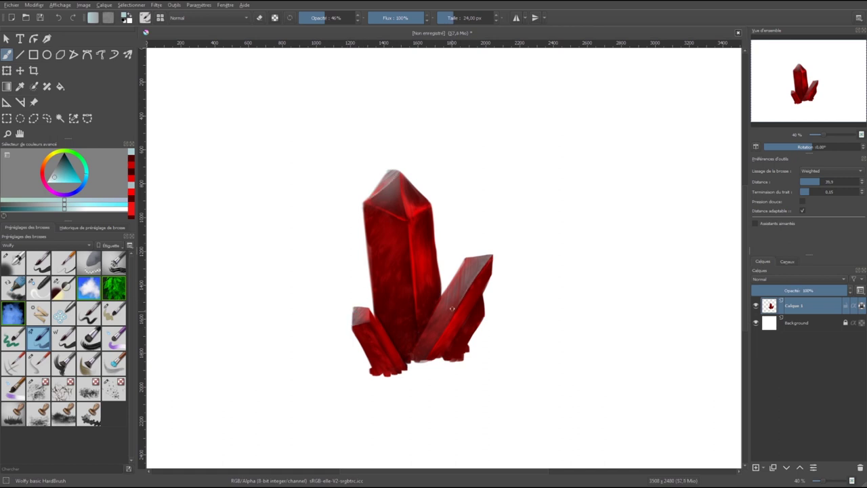
Sample a pinkish red, then set a large textured brush to red at 300 px
left_click(436, 193, "ctrl")
key("bracketleft")
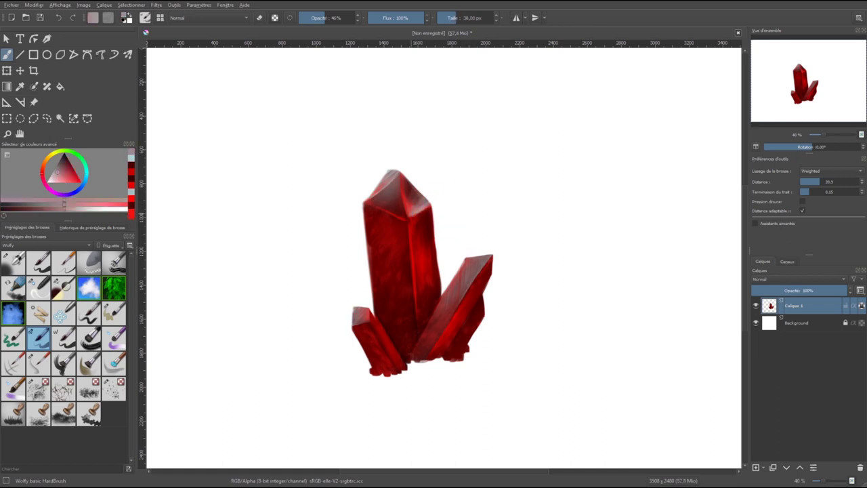
left_click(39, 387)
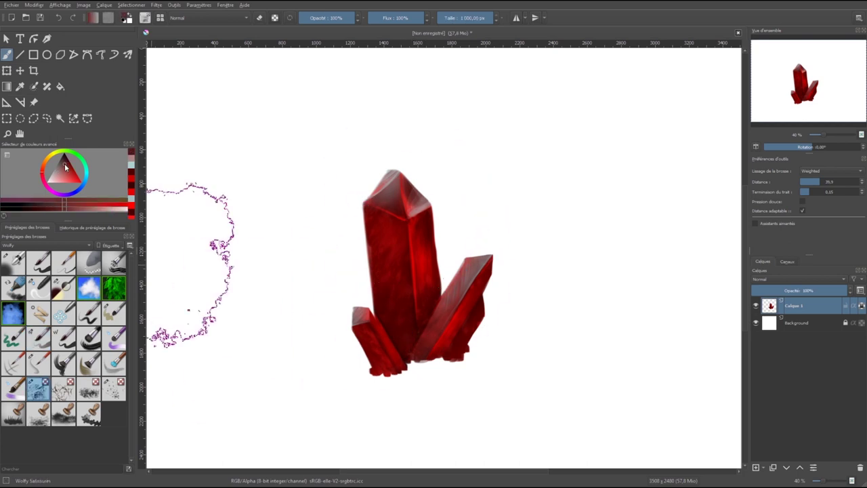
key("bracketleft")
key("bracketleft")
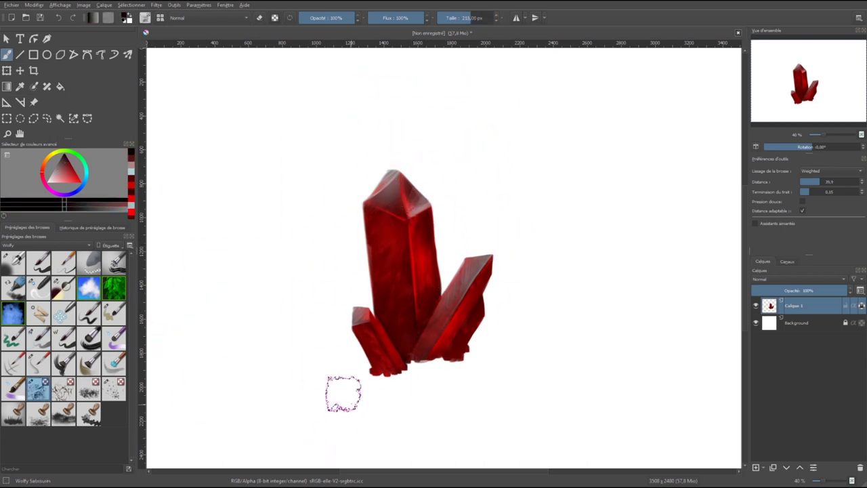
left_click(73, 174)
key("bracketright")
key("bracketright")
Freehand-select the area around the right crystal, then clear the selection
left_click(47, 118)
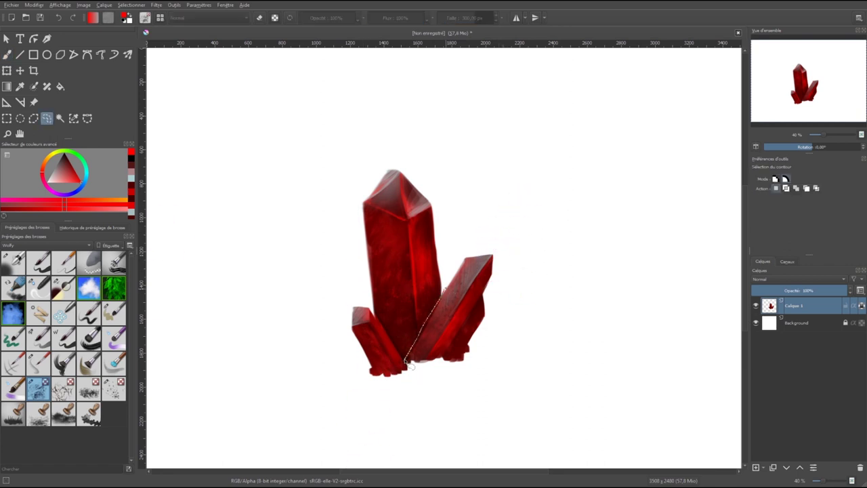
left_click_drag(409, 364, 434, 376)
key("b")
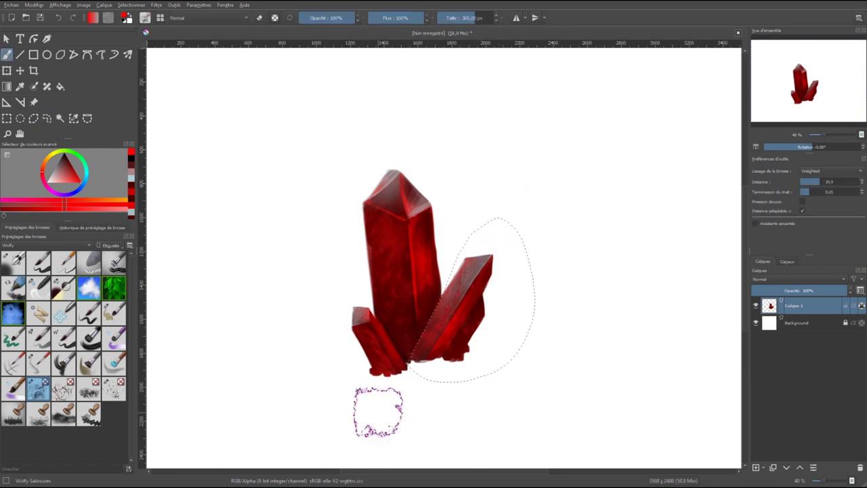
key("ctrl+shift+a")
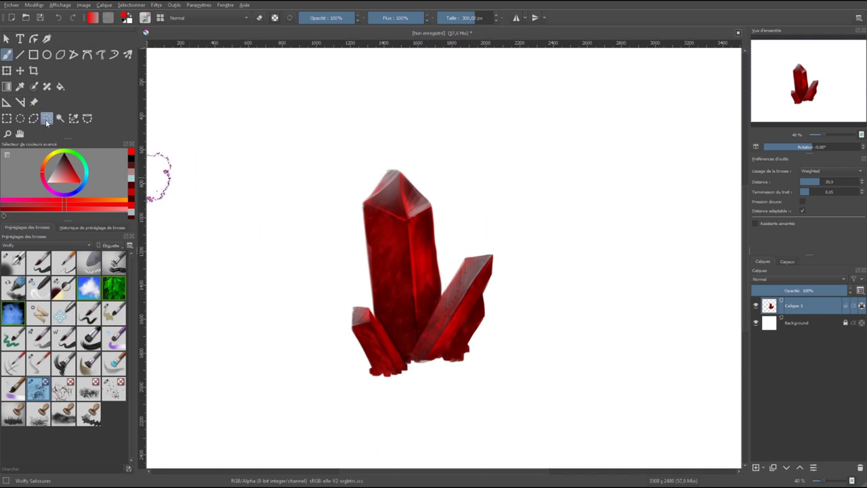
Brighten the left faces of the main and small crystals with the Adjust Overlay Burn brush
key("slash")
key("bracketright")
key("bracketright")
key("bracketright")
mouse_move(430, 219)
left_mouse_down()
mouse_move(393, 257)
mouse_move(390, 231)
left_mouse_up()
key("bracketleft")
key("bracketleft")
key("bracketleft")
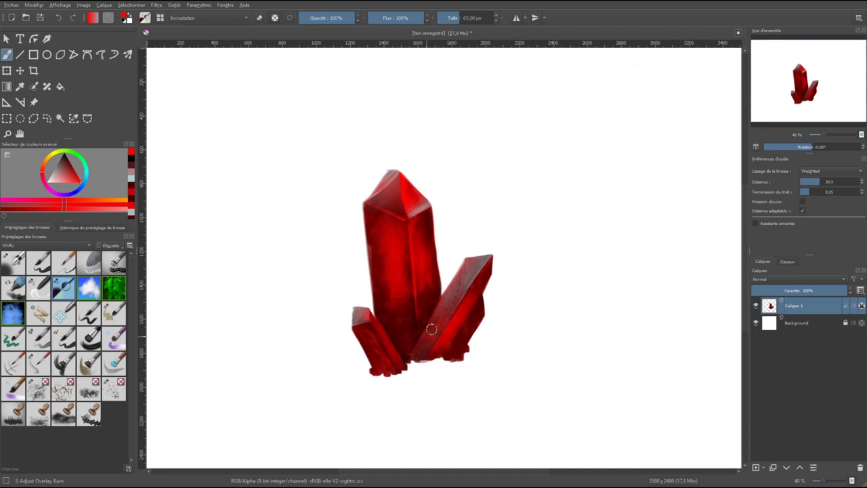
left_click_drag(371, 342, 380, 363)
key("bracketright")
key("bracketright")
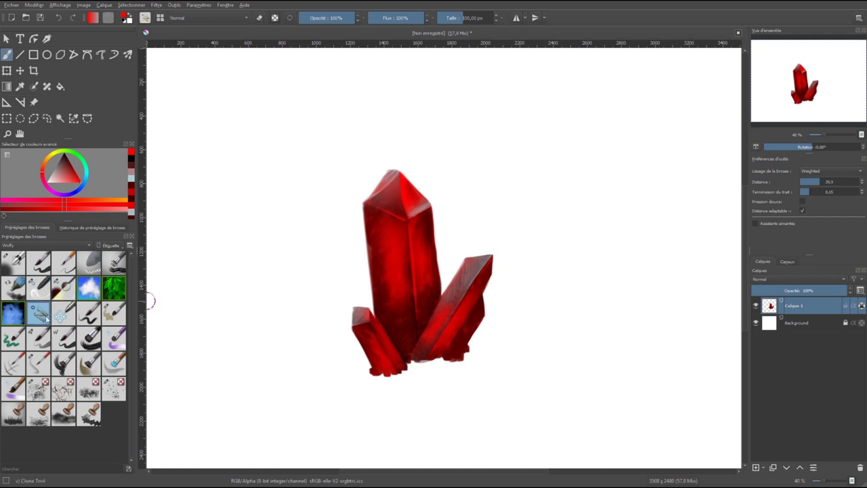
Set up a dark-coloured textured square brush at about 188 px for the base
left_click(37, 270)
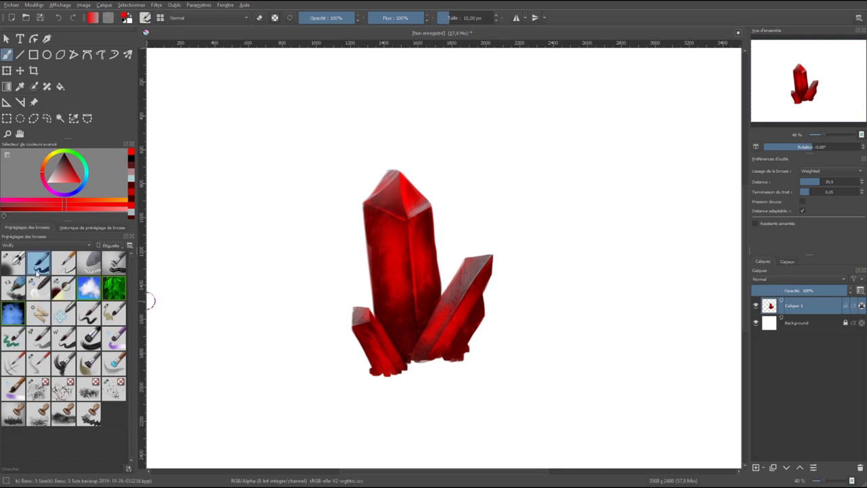
left_click(39, 388)
key("d")
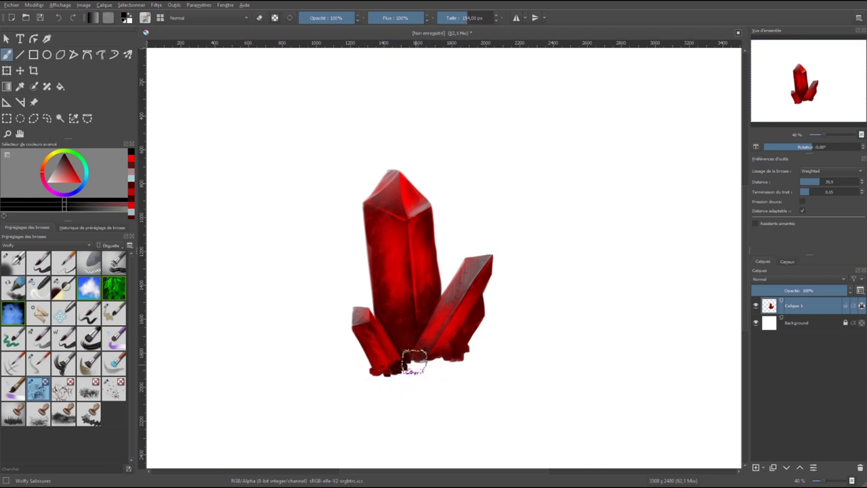
key("slash")
key("bracketleft")
key("bracketleft")
key("bracketleft")
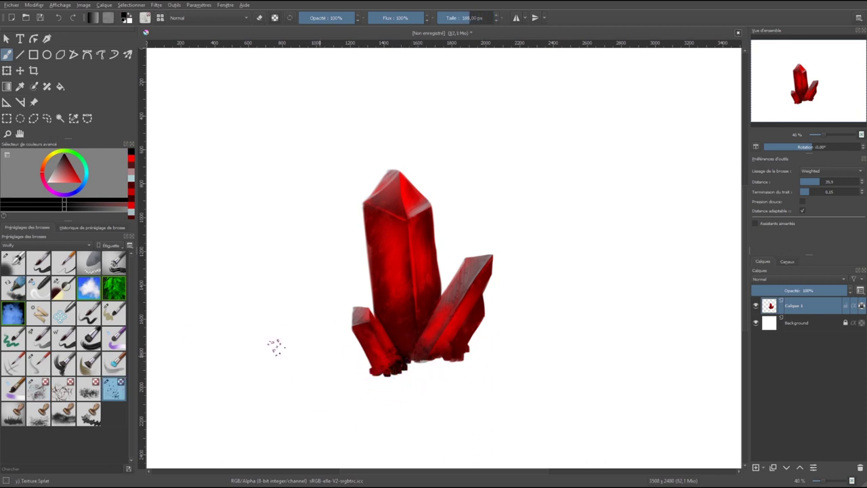
key("period")
key("period")
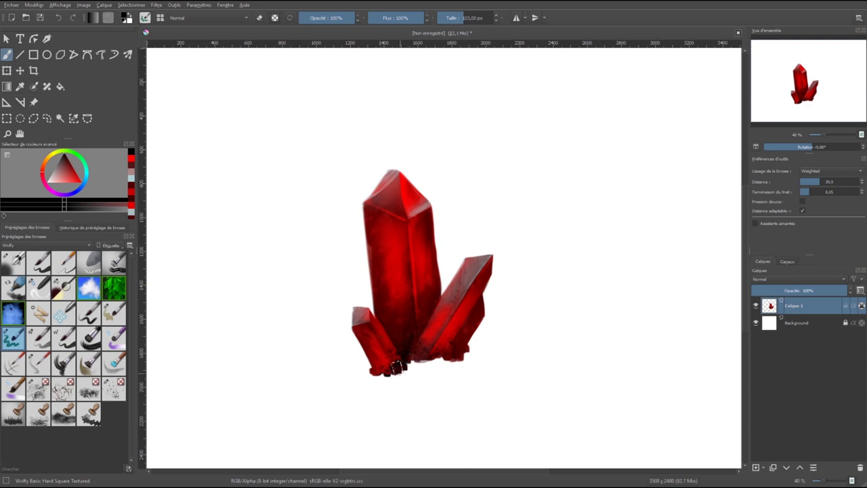
Paint dark grey ground under the crystals and extend it right with a ~118 px brush
key("bracketleft")
key("bracketleft")
key("bracketleft")
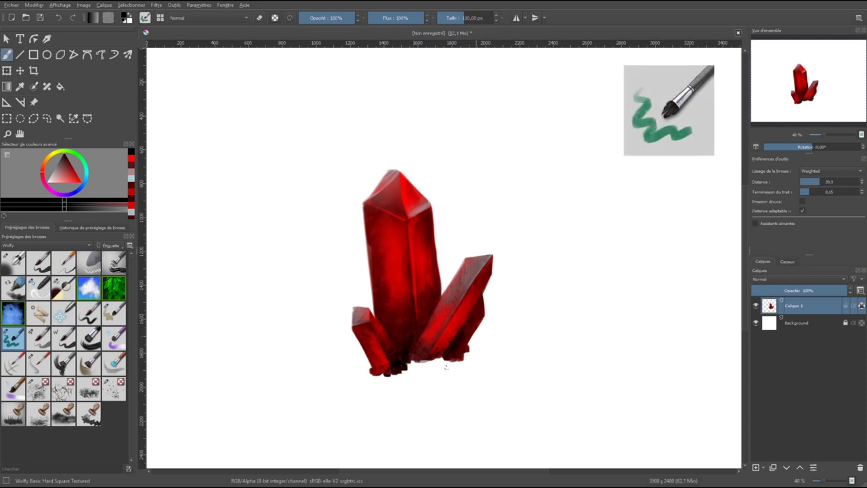
key("bracketright")
left_click_drag(410, 364, 388, 380)
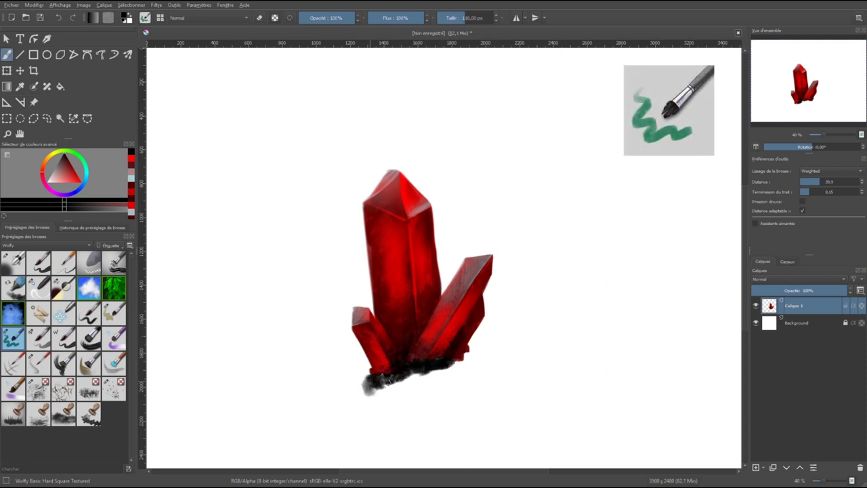
key("bracketright")
key("bracketright")
key("bracketright")
key("bracketright")
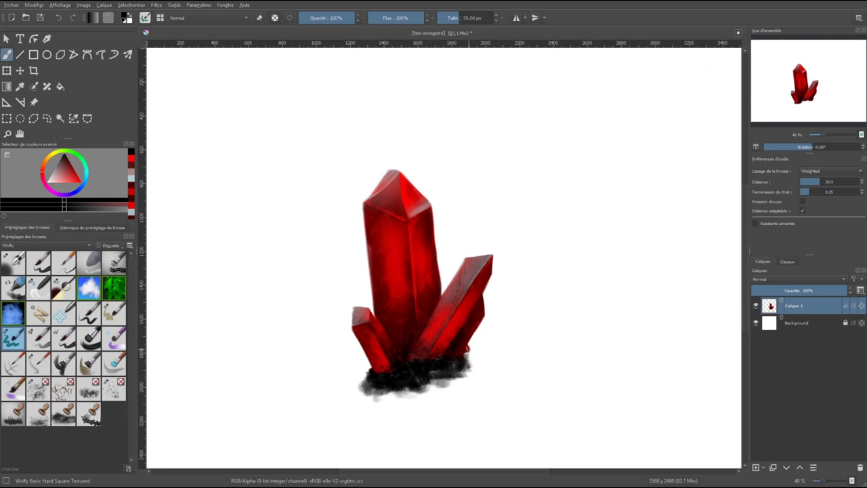
mouse_move(387, 379)
left_mouse_down()
mouse_move(453, 392)
mouse_move(486, 358)
left_mouse_up()
key("bracketleft")
key("bracketleft")
key("bracketleft")
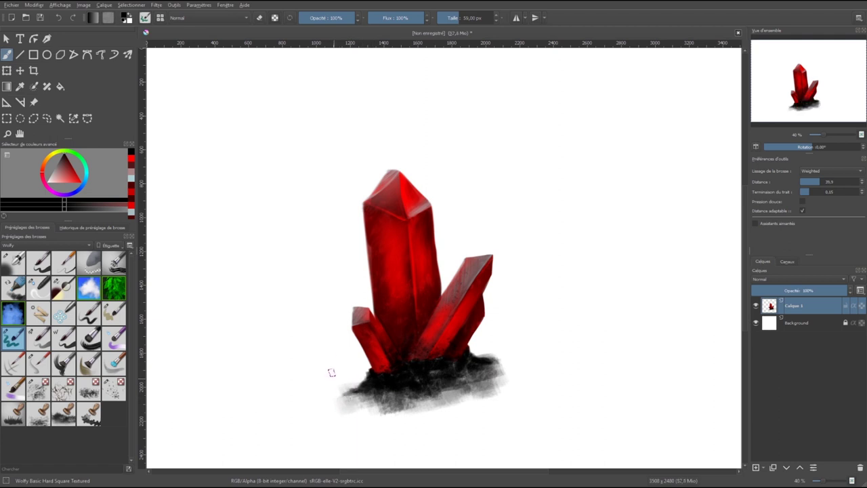
left_click(46, 118)
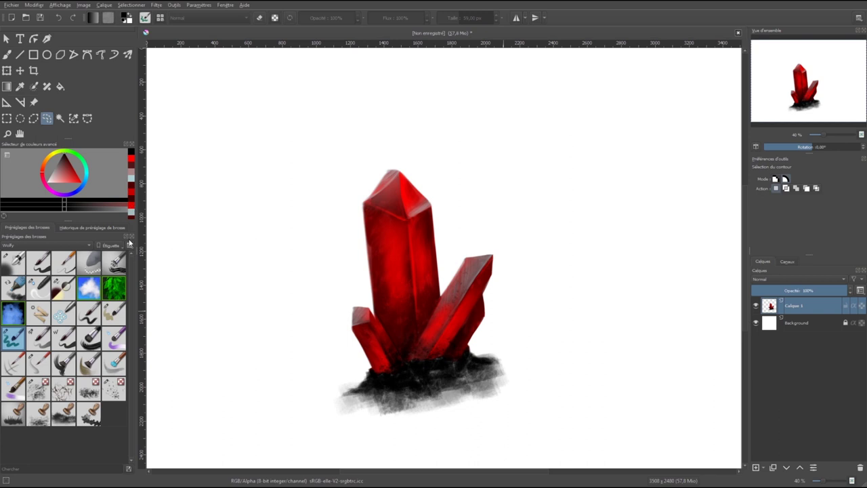
Airbrush a grey misty background and darken its bottom and top-left
mouse_move(155, 294)
left_mouse_down()
mouse_move(368, 323)
mouse_move(279, 340)
mouse_move(387, 38)
mouse_move(326, 416)
mouse_move(677, 349)
left_mouse_up()
key("minus")
key("bracketleft")
key("bracketleft")
key("bracketleft")
mouse_move(269, 162)
left_mouse_down()
mouse_move(214, 309)
mouse_move(377, 145)
mouse_move(515, 235)
mouse_move(304, 142)
mouse_move(633, 296)
mouse_move(617, 273)
left_mouse_up()
key("bracketright")
key("bracketright")
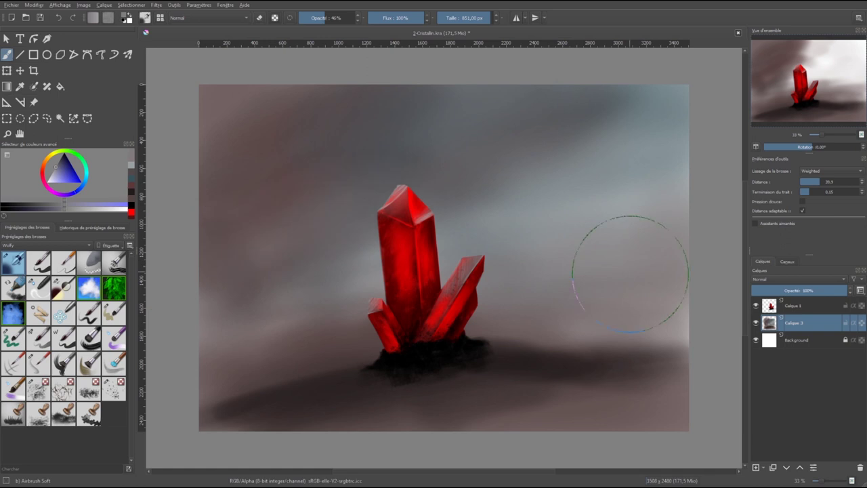
With Hardbrush, repaint the sky in greyer tones and draw a thin dark brownish-grey horizon line
key("slash")
left_click_drag(522, 357, 604, 357)
left_click(605, 356, "ctrl")
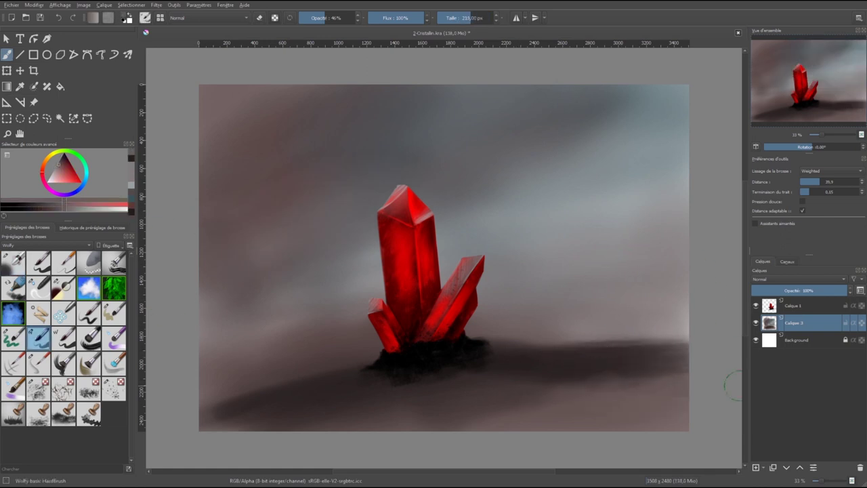
key("bracketleft")
left_click(613, 397, "ctrl")
left_click(407, 367, "ctrl")
key("bracketleft")
key("bracketleft")
key("bracketleft")
left_click_drag(489, 347, 607, 344)
Darken the ground below the crystal and smooth it near the right horizon with kl Blender Smear
key("bracketright")
key("bracketright")
key("bracketright")
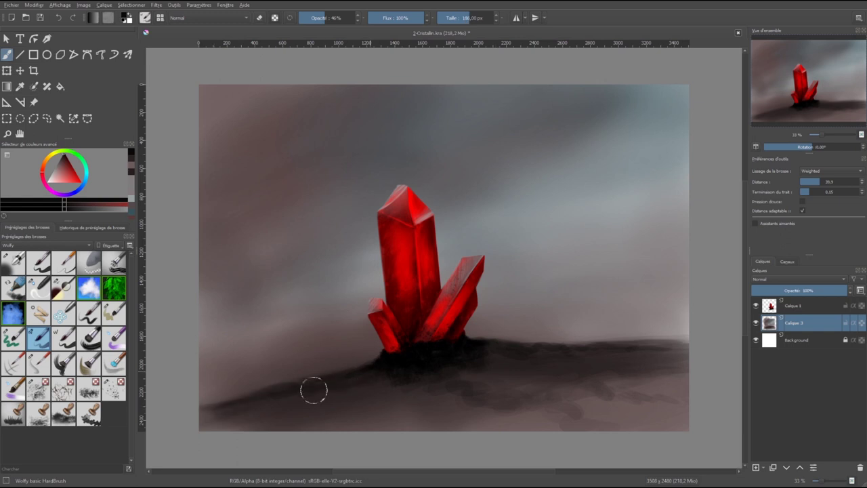
left_click_drag(314, 388, 490, 422)
left_click(39, 287)
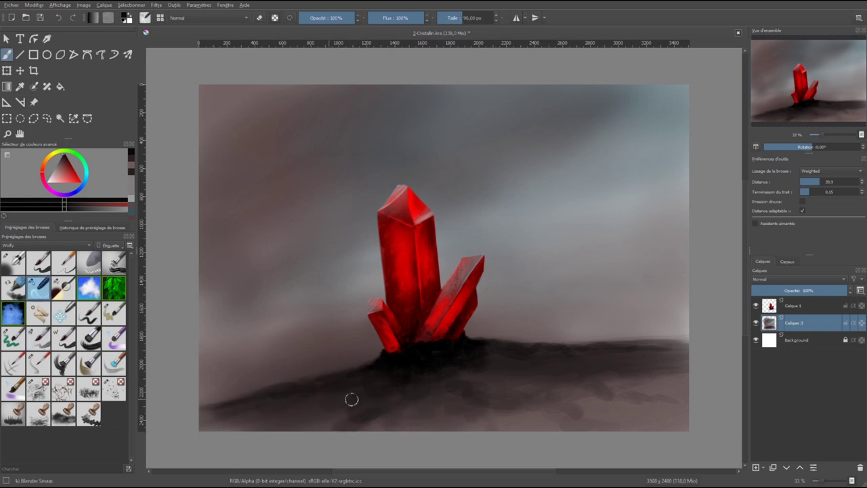
mouse_move(442, 388)
left_mouse_down()
mouse_move(678, 373)
mouse_move(666, 389)
mouse_move(592, 379)
mouse_move(654, 408)
mouse_move(497, 408)
mouse_move(643, 404)
left_mouse_up()
Paint small grey stones with the Color Etaler brush, shrinking it and picking light and dark greys for highlights and shadows
left_click(114, 338)
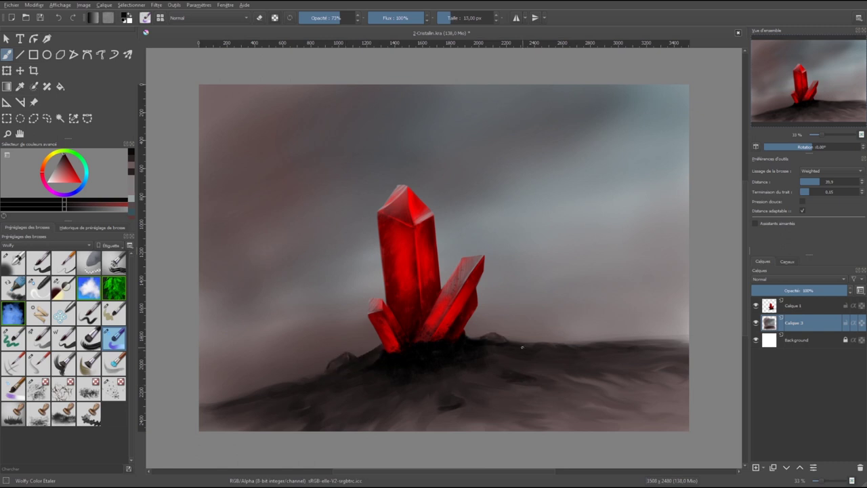
left_click(556, 324, "ctrl")
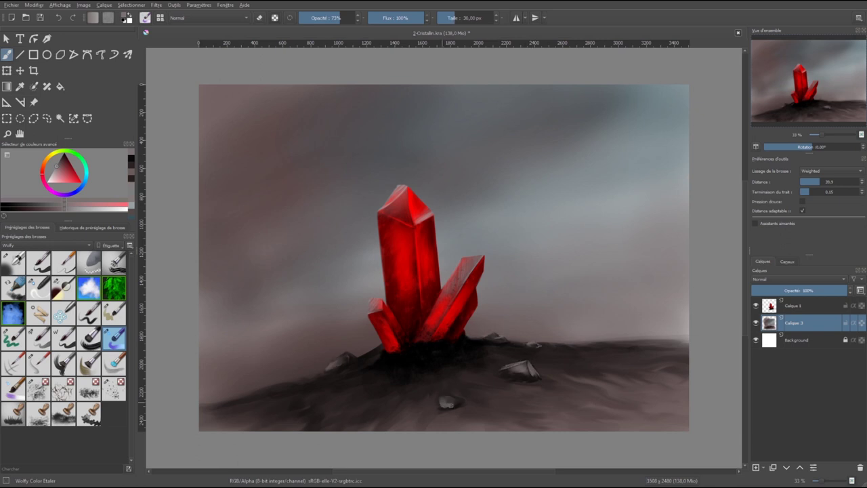
key("bracketleft")
left_click(451, 405, "ctrl")
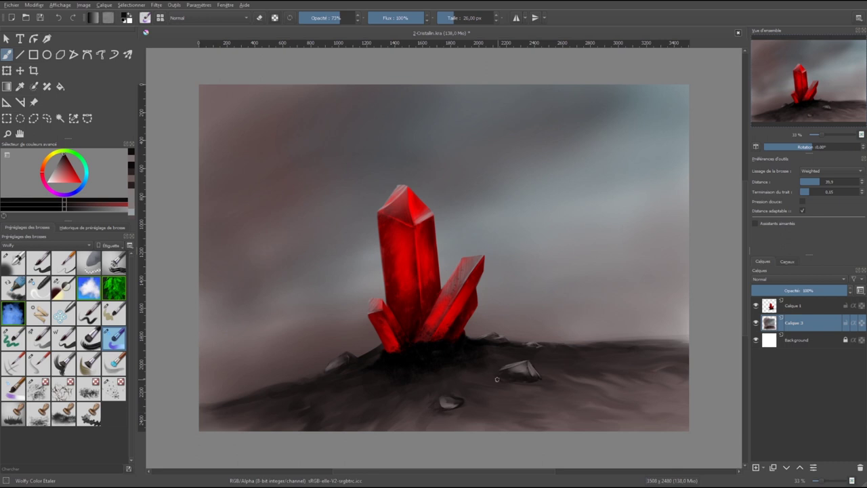
left_click(541, 388, "ctrl")
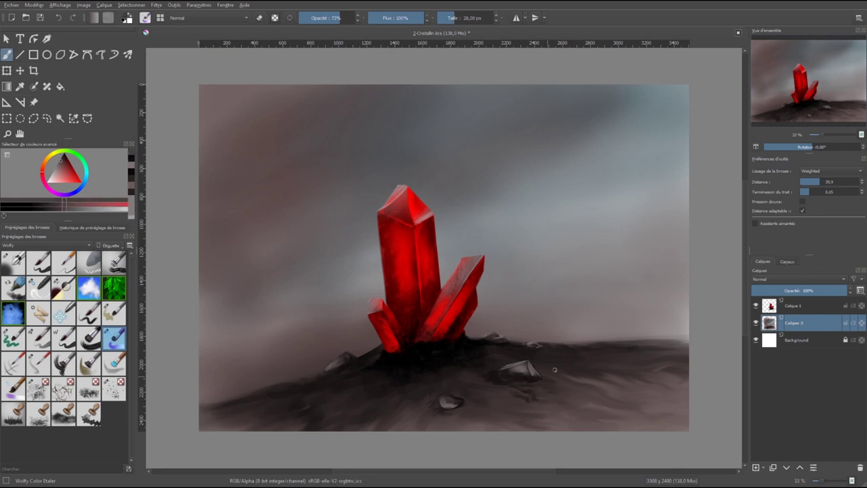
key("bracketleft")
left_click(331, 366, "ctrl")
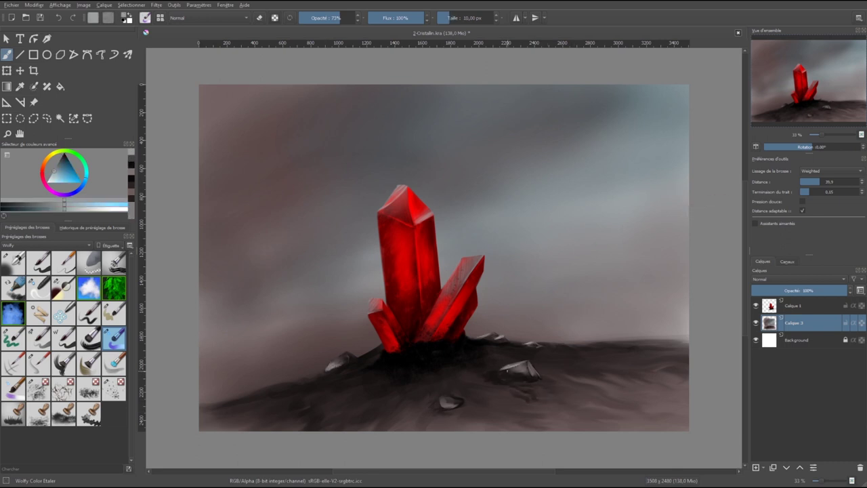
key("slash")
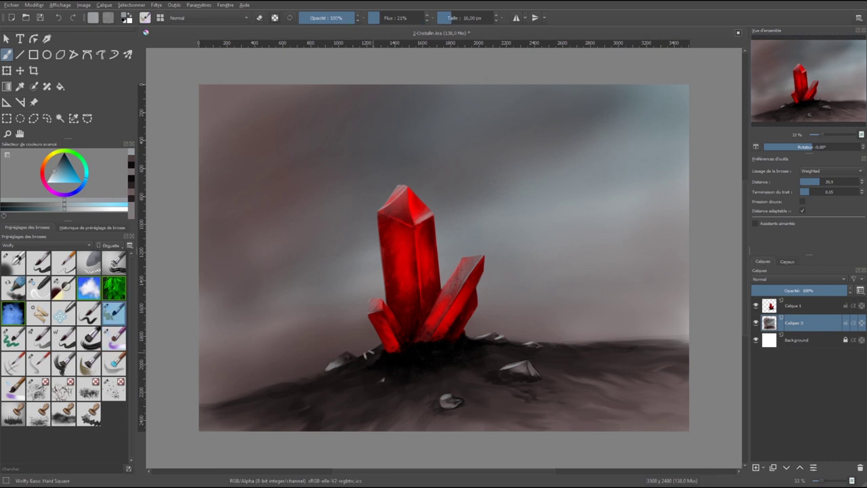
Add light highlights to the stones and dark red-black speckles to the right ground with Texture Noise
left_click_drag(492, 359, 519, 348)
left_click(505, 355, "ctrl")
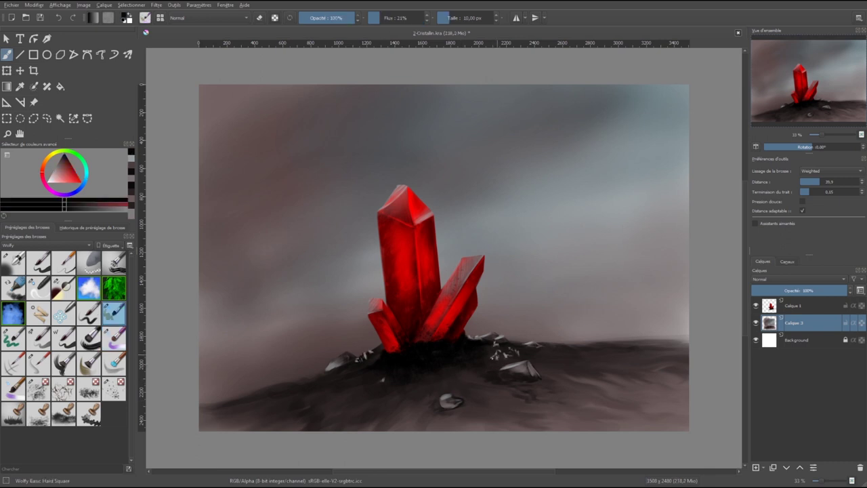
key("period")
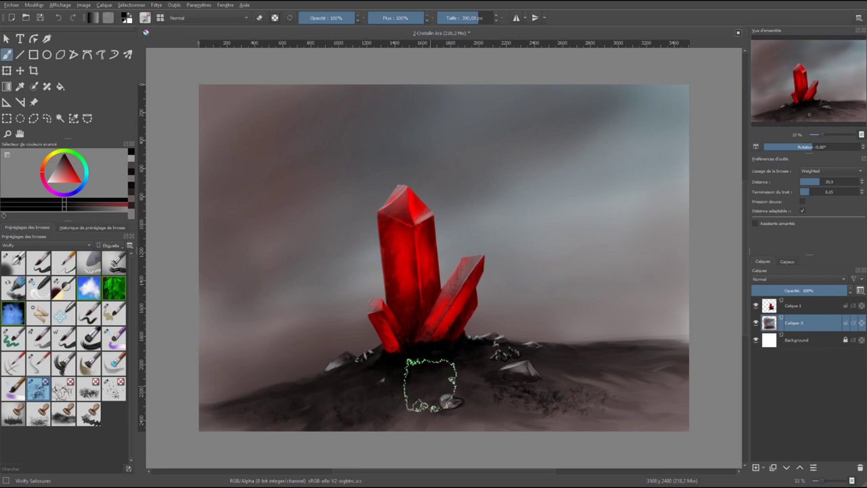
left_click_drag(549, 366, 494, 406)
Darken and blend the left side of the ground with the Color Etaler brush
left_click(114, 337)
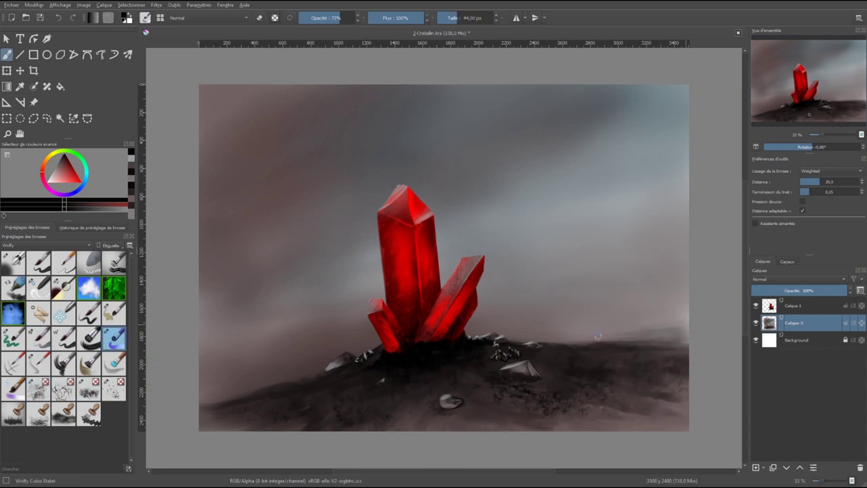
left_click_drag(210, 381, 310, 371)
key("bracketleft")
mouse_move(212, 365)
left_mouse_down()
mouse_move(251, 377)
mouse_move(237, 381)
left_mouse_up()
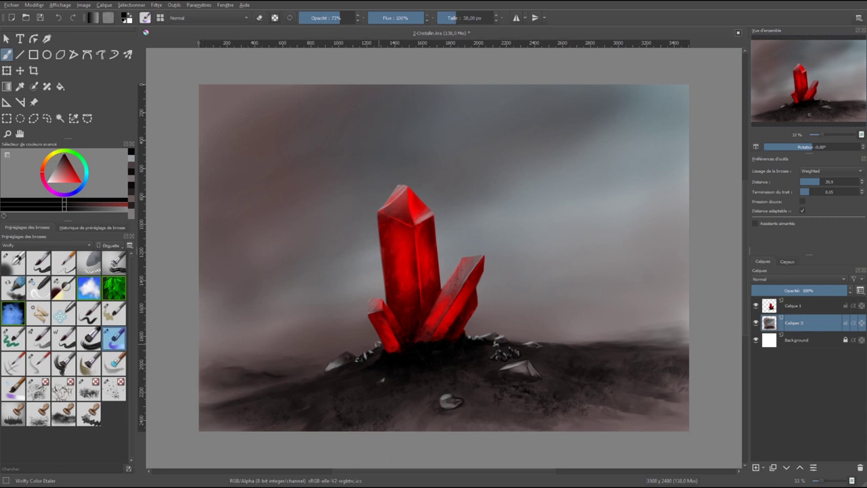
On a new layer, airbrush a warm orange glow around the crystal
key("Insert")
left_click(13, 261)
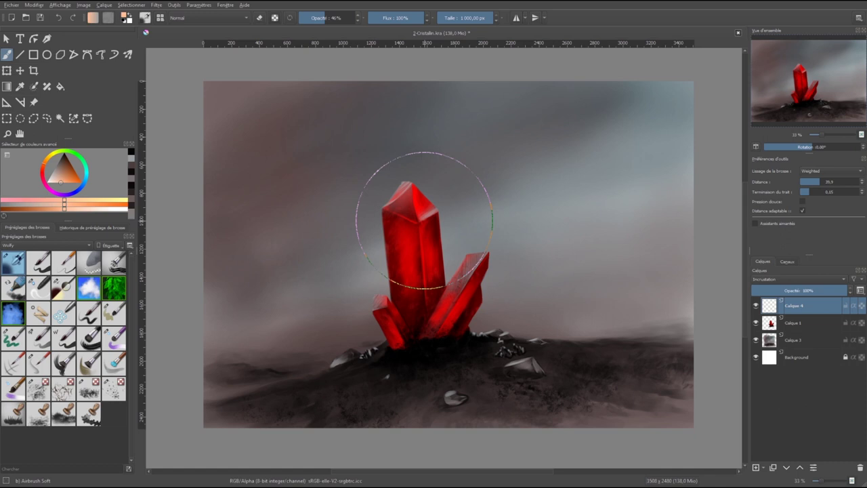
left_click_drag(406, 196, 438, 262)
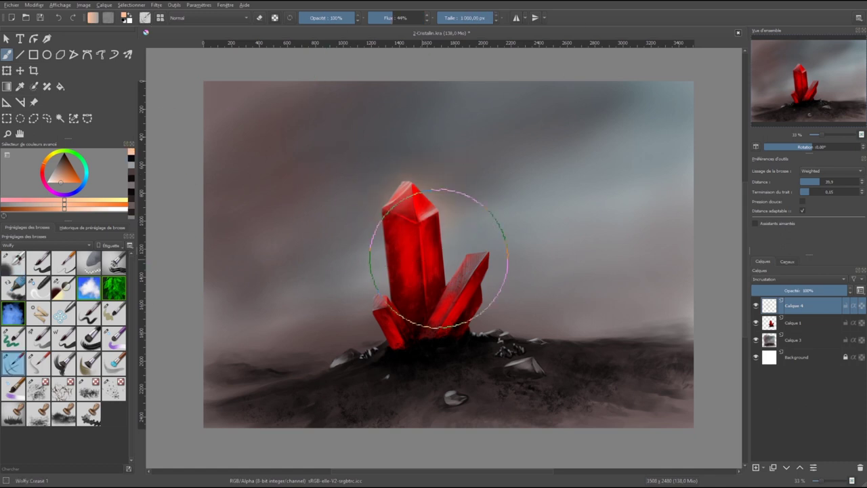
Paint light cyan mist along the right horizon with a soft brush
left_click(13, 362)
left_click(57, 174)
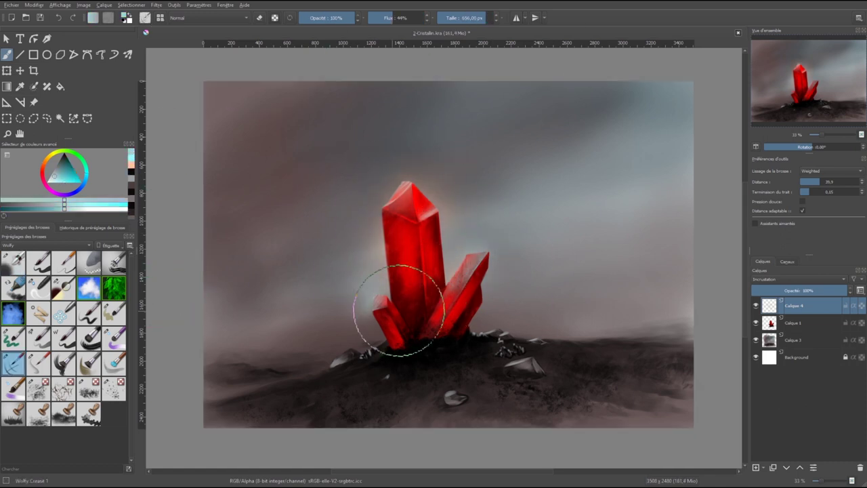
left_click_drag(501, 332, 719, 339)
Spray soft floating particles across the sky on a new full-opacity layer with Texture Splat
left_click(114, 388)
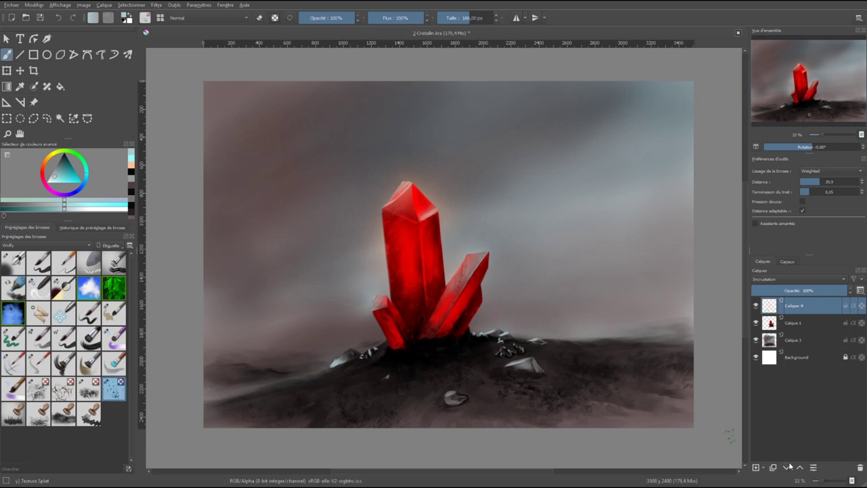
key("Insert")
left_click_drag(406, 176, 474, 142)
mouse_move(833, 290)
left_mouse_down()
mouse_move(788, 293)
mouse_move(846, 289)
left_mouse_up()
key("Delete")
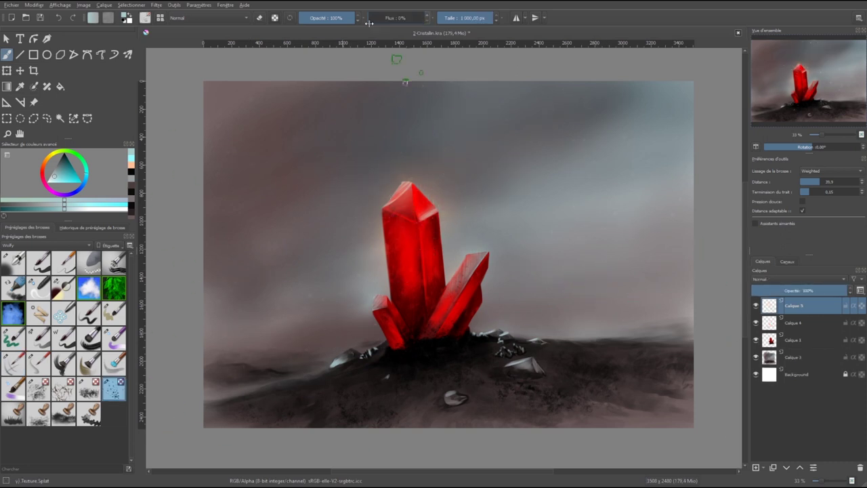
left_click_drag(325, 18, 336, 18)
left_click_drag(532, 213, 285, 59)
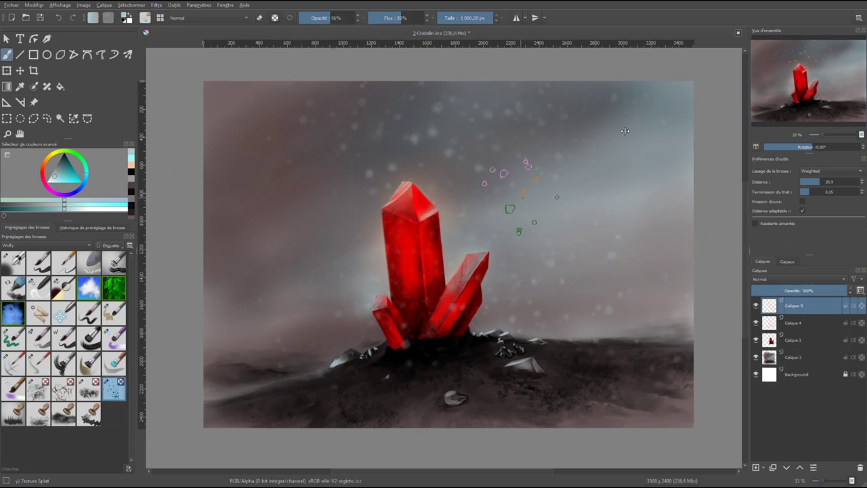
key("slash")
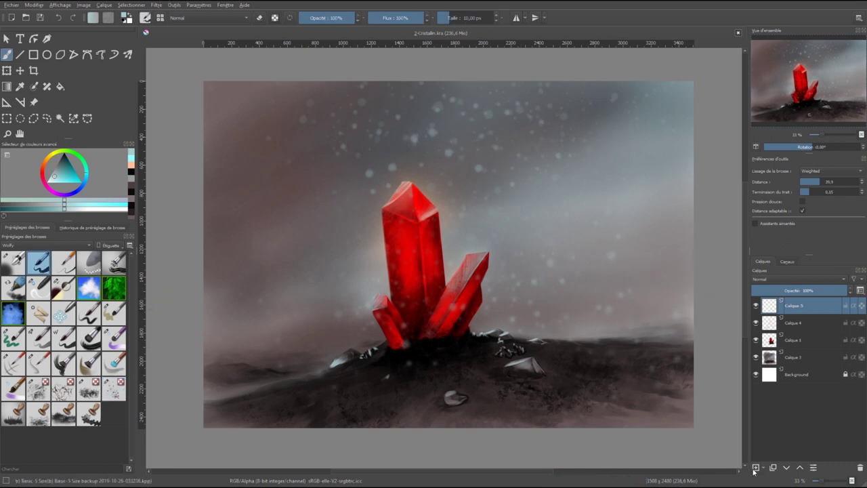
key("Insert")
Write an underlined signature in the lower-right corner, then flatten visible layers into a new layer
key("bracketleft")
left_click_drag(590, 387, 658, 407)
left_click_drag(598, 416, 671, 409)
key("bracketright")
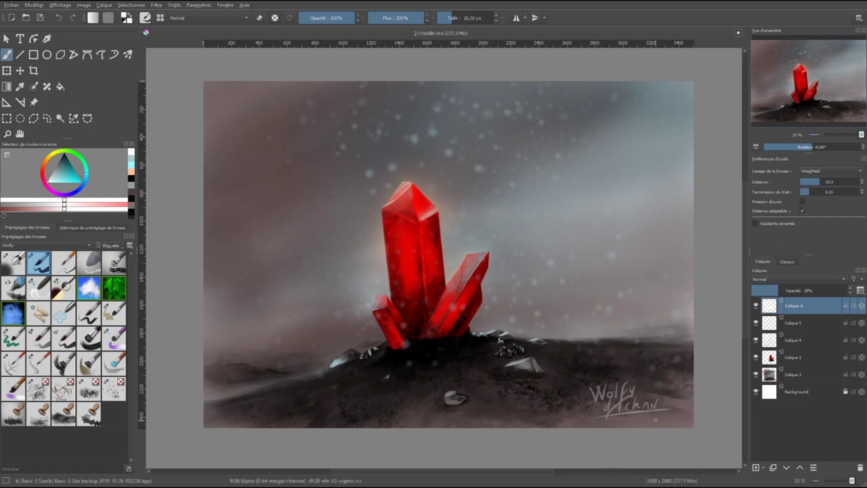
key("shift+alt+e")
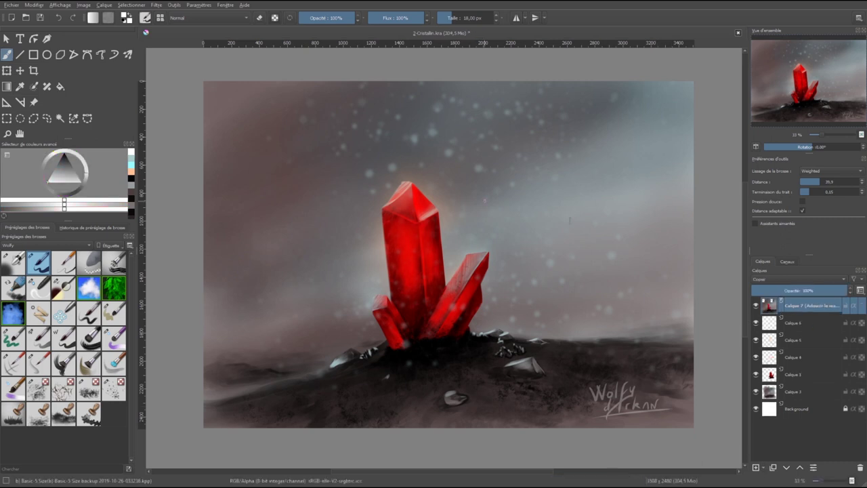